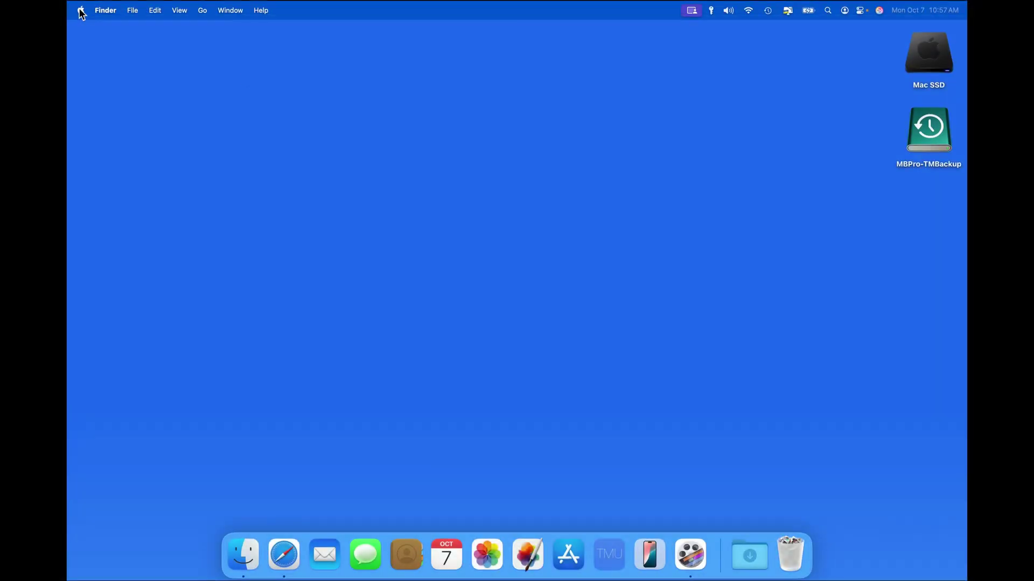
Step: In Finder Settings' General tab, hide CDs, DVDs, and iPods from the desktop
click(113, 10)
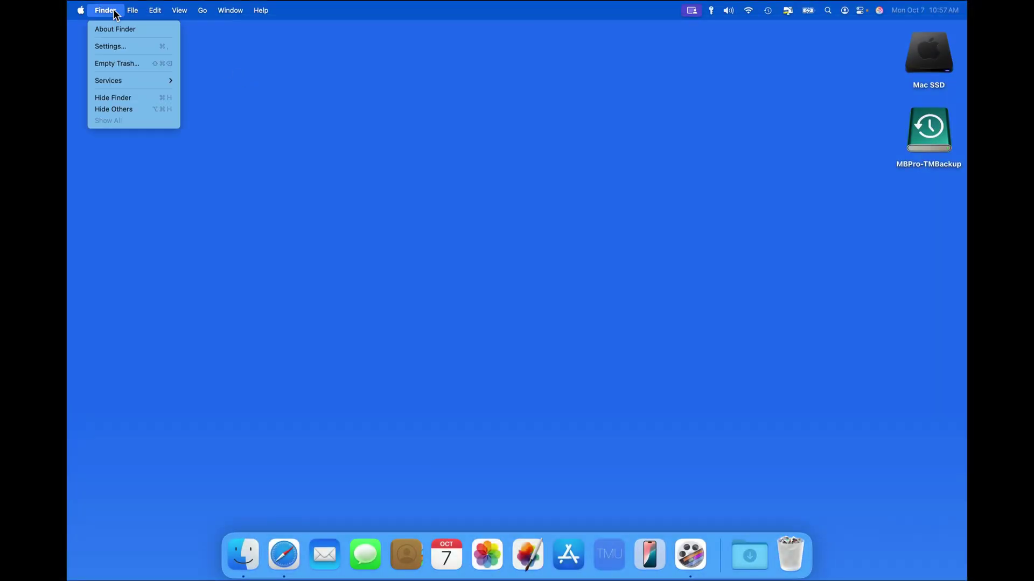
click(133, 48)
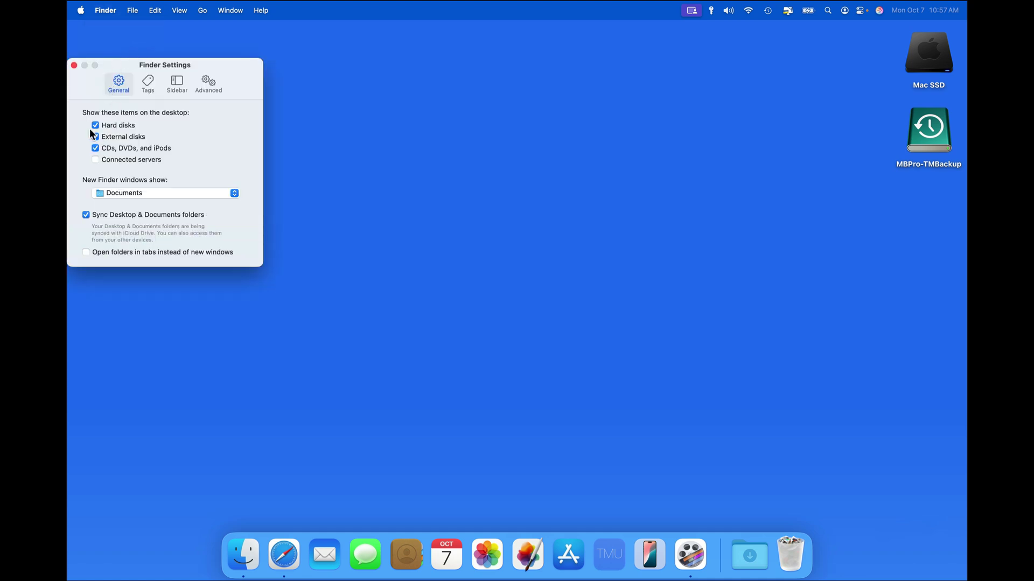
click(95, 127)
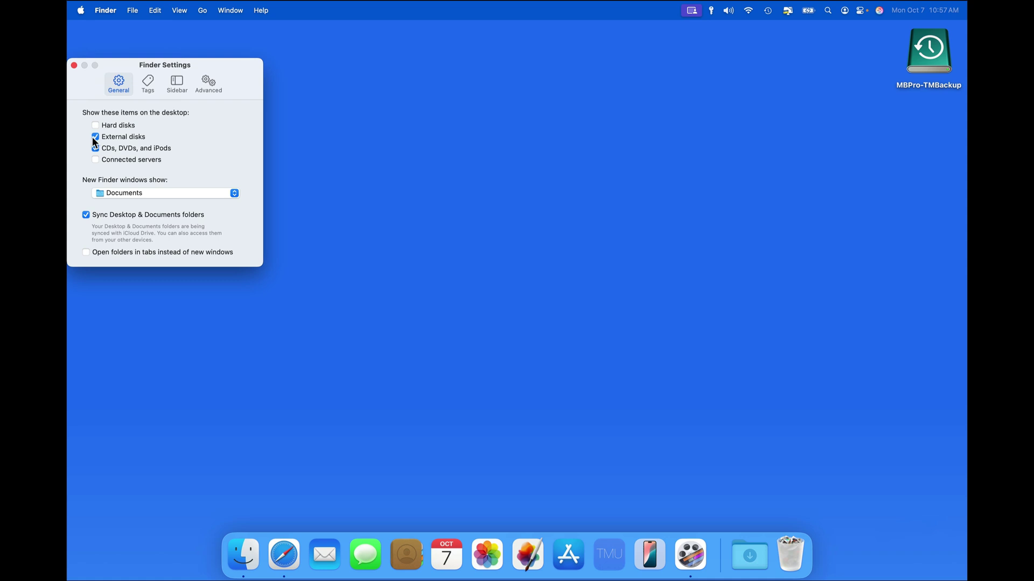
click(95, 138)
click(96, 126)
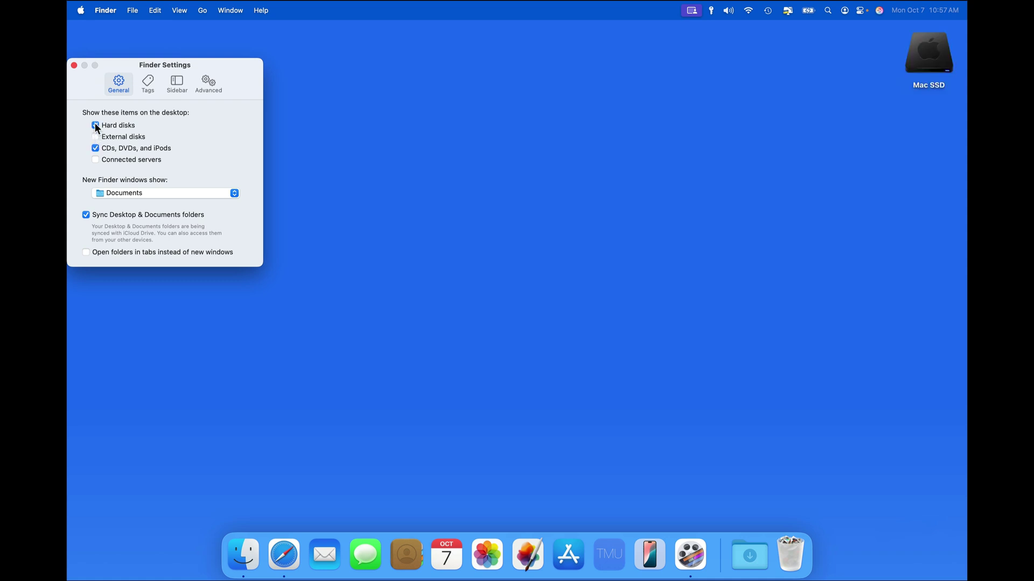
click(96, 138)
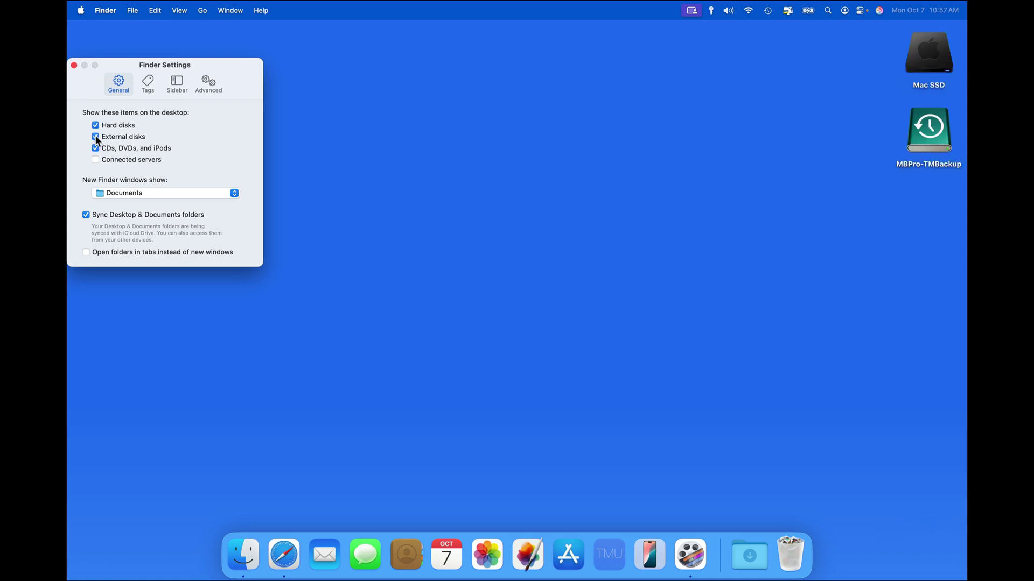
click(95, 138)
click(95, 138)
click(95, 148)
click(95, 138)
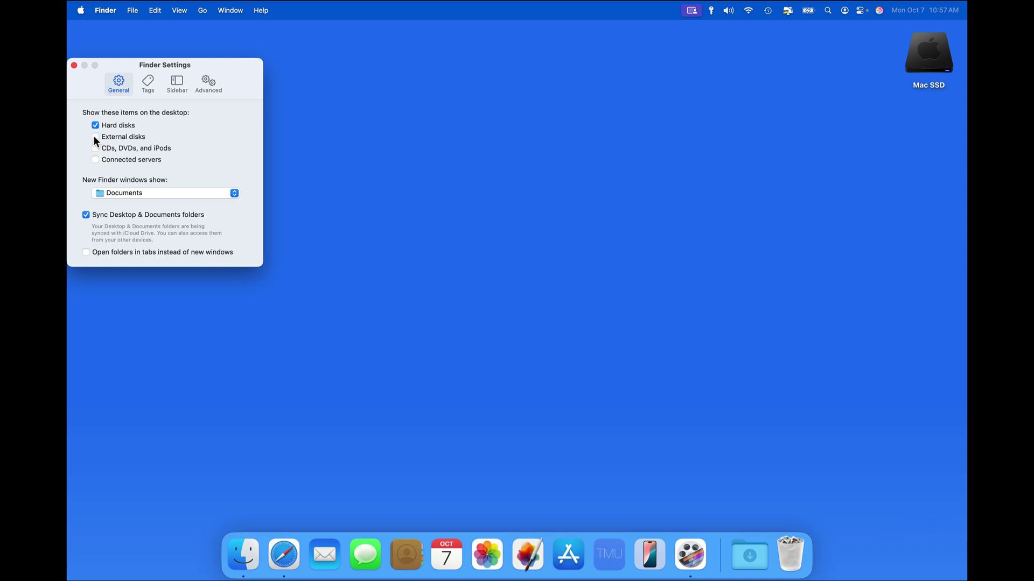
click(96, 126)
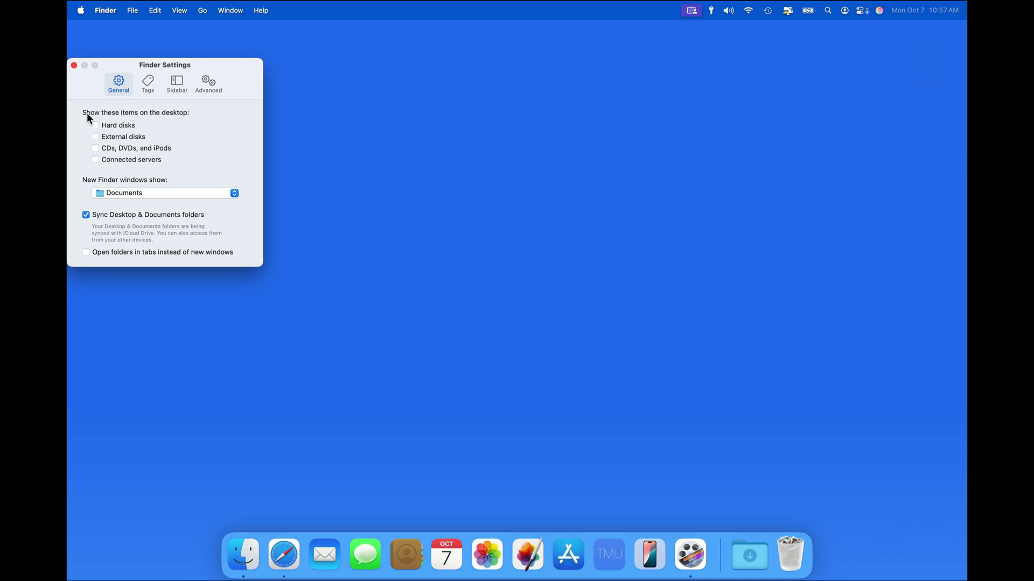
Step: Reopen Finder Settings and show Hard disks and External disks on the desktop
click(74, 66)
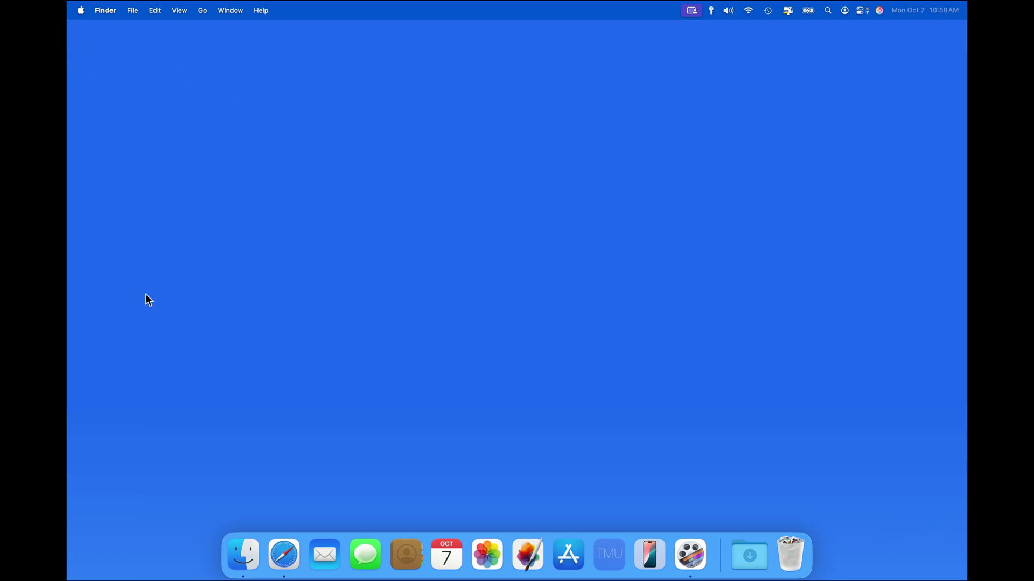
click(105, 10)
click(107, 49)
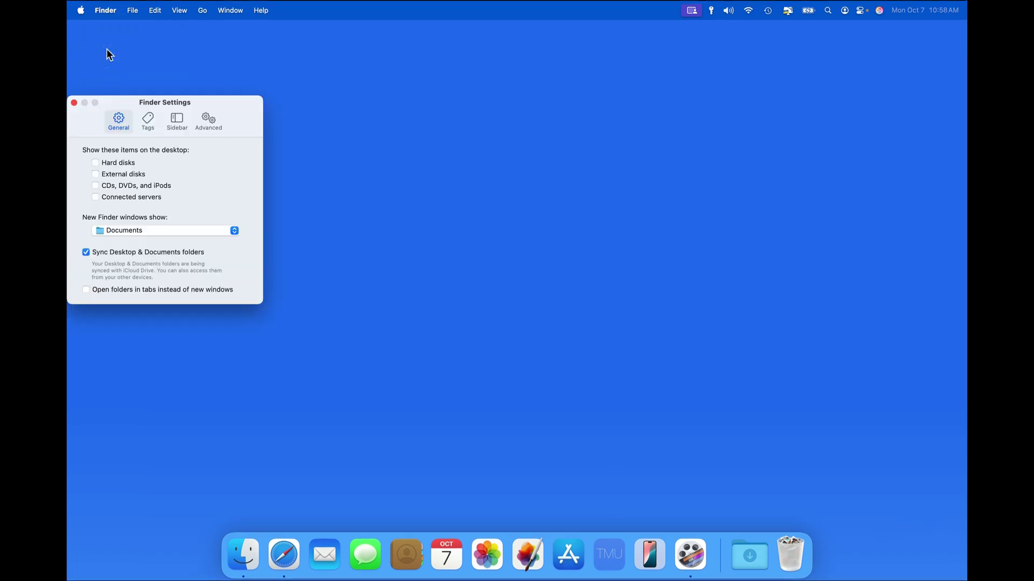
click(95, 163)
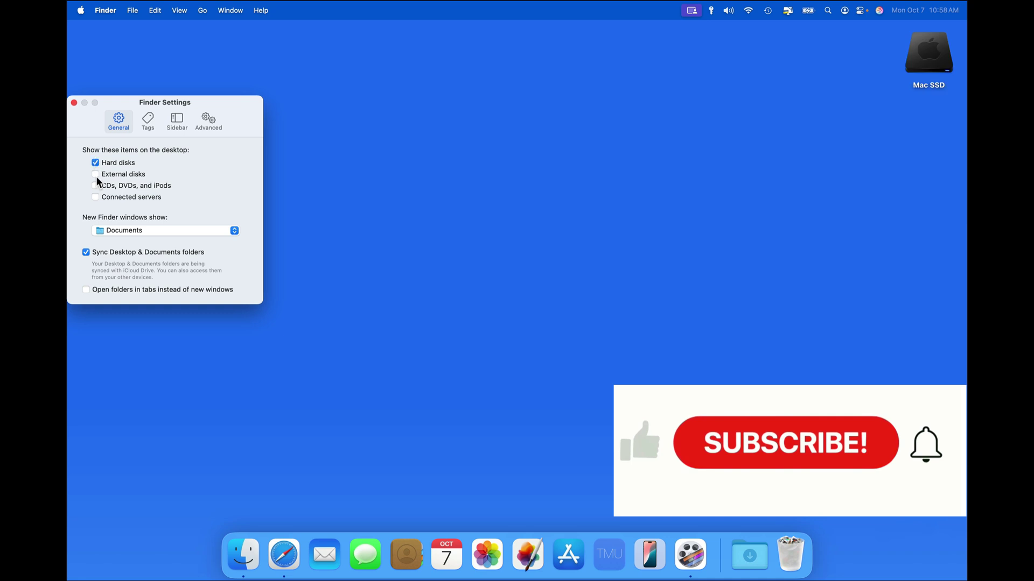
click(95, 174)
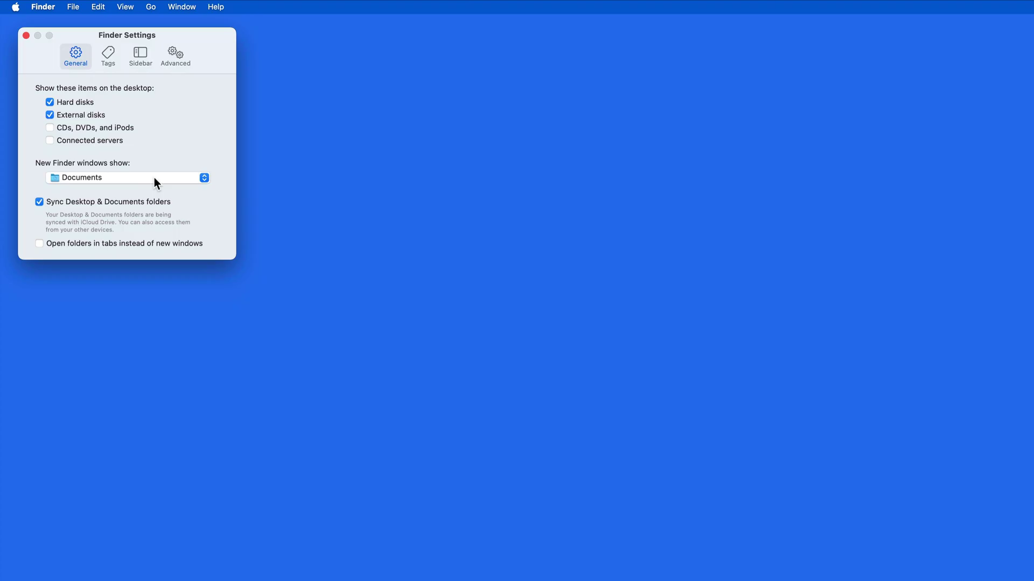
Step: Change 'New Finder windows show' from Documents to iCloud Drive and open a fresh window there
click(295, 161)
key(super+n)
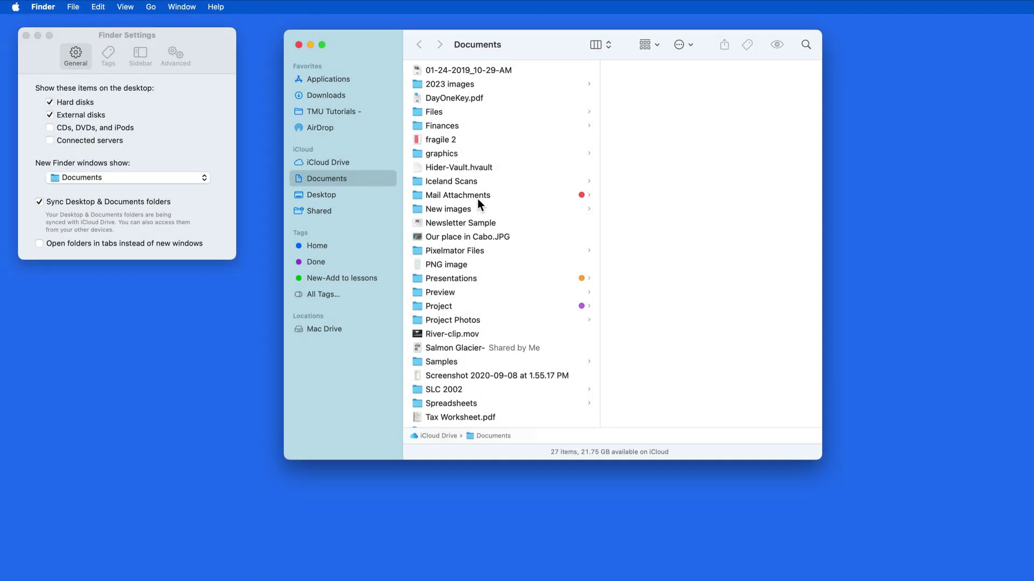
click(164, 156)
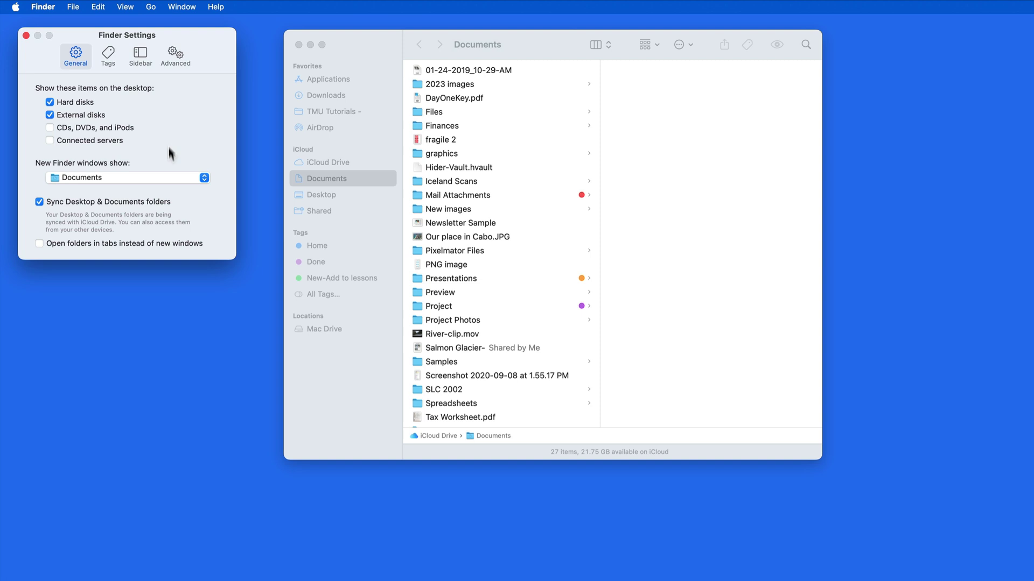
click(167, 178)
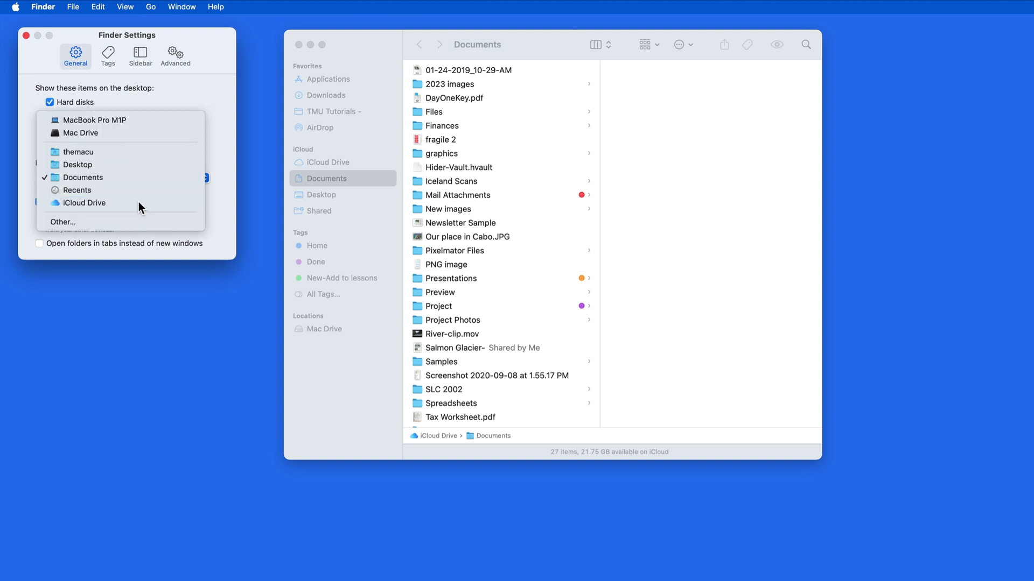
click(137, 202)
click(299, 45)
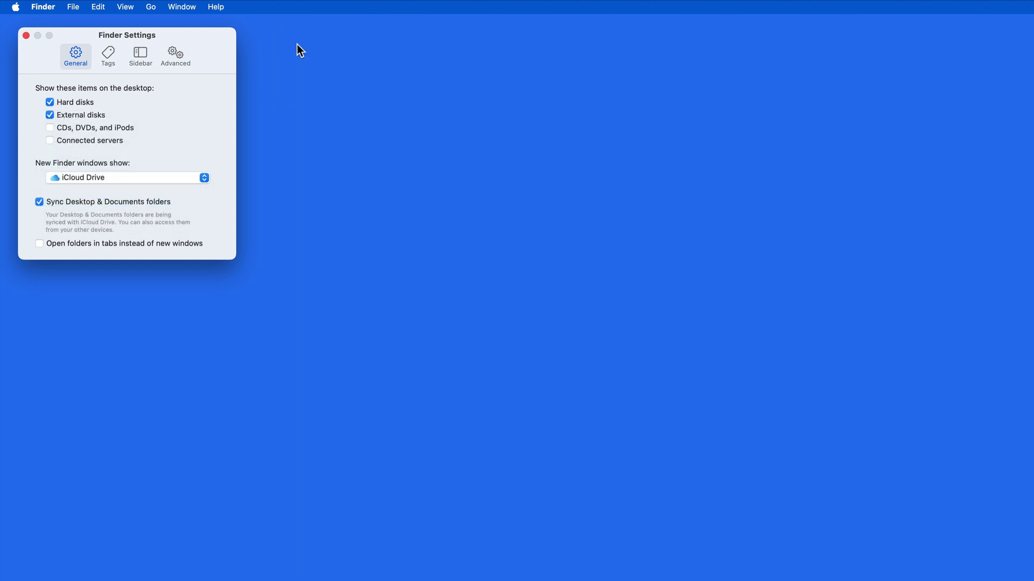
key(super+n)
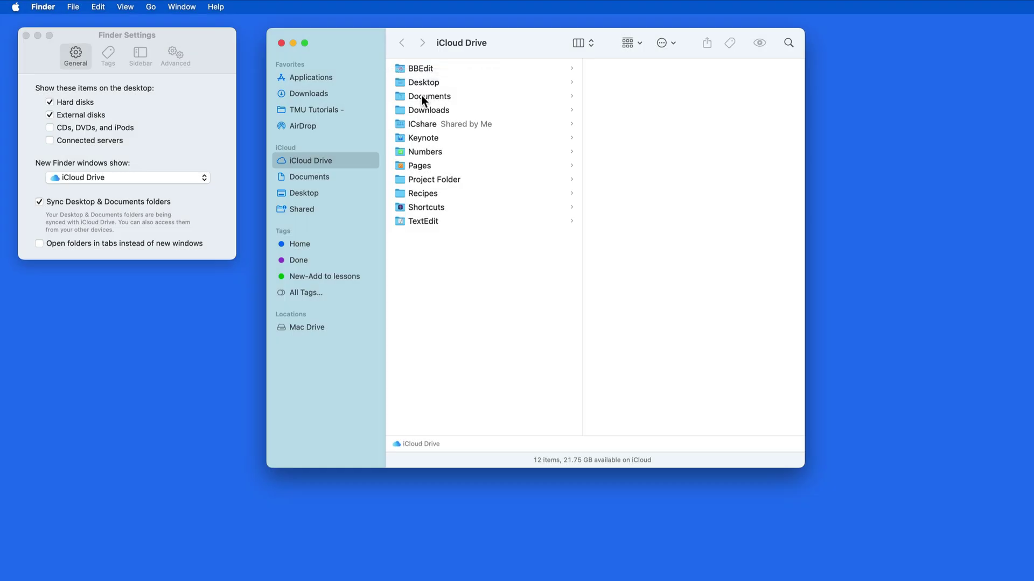
click(421, 96)
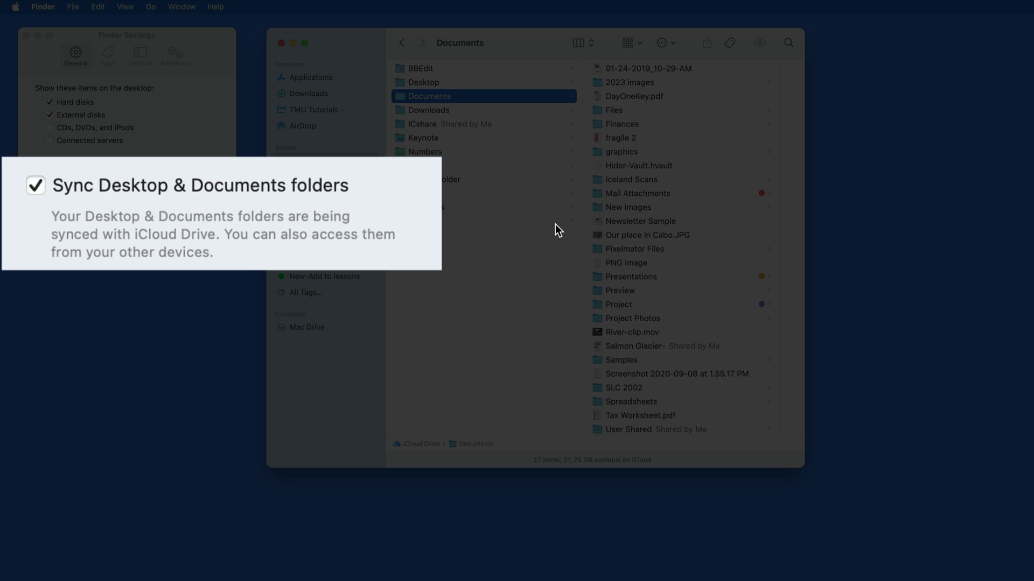
click(211, 203)
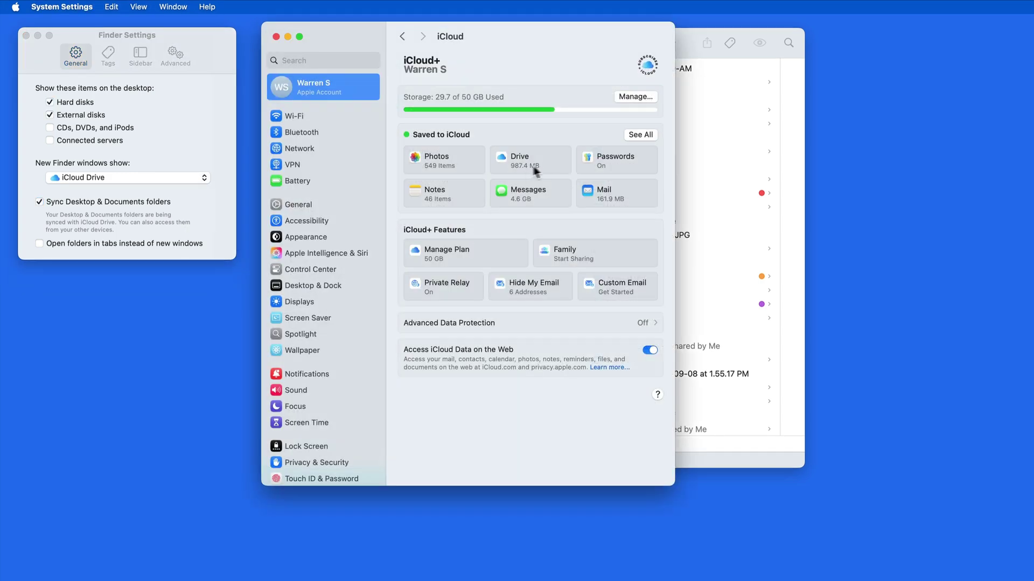
click(557, 164)
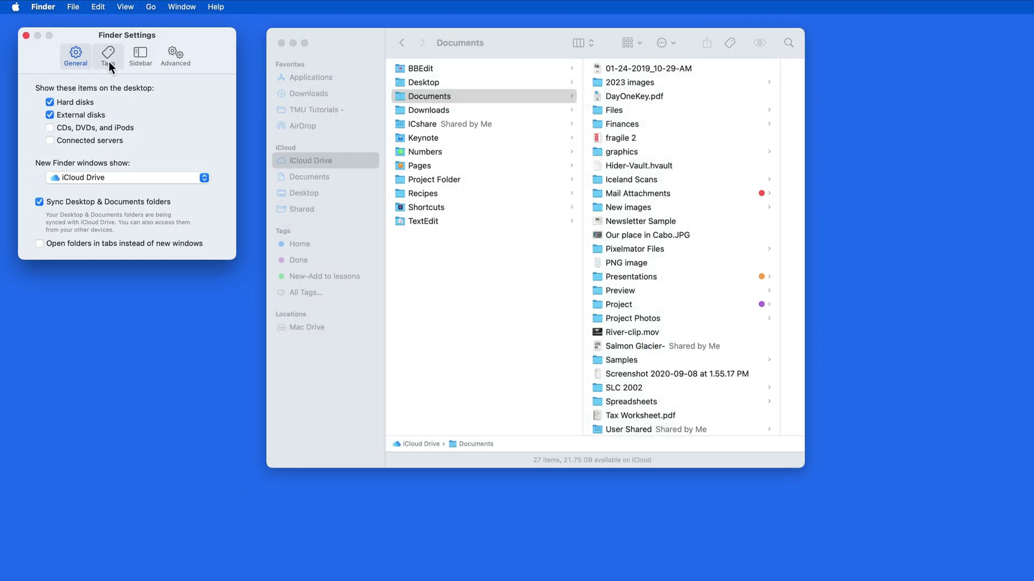
Step: In the Tags settings, enable Red and disable New-Add to lessons for the sidebar
click(109, 60)
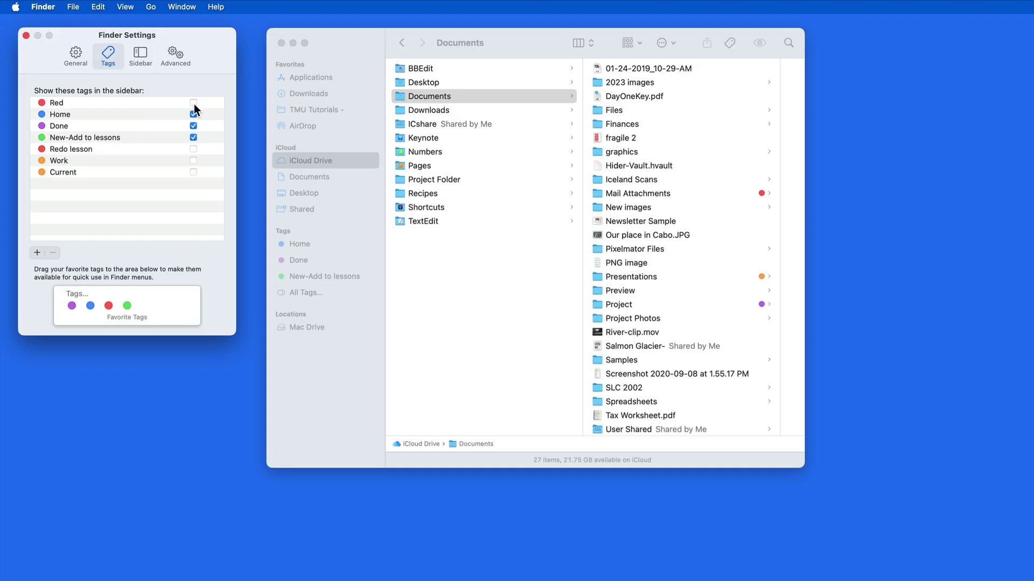
click(193, 103)
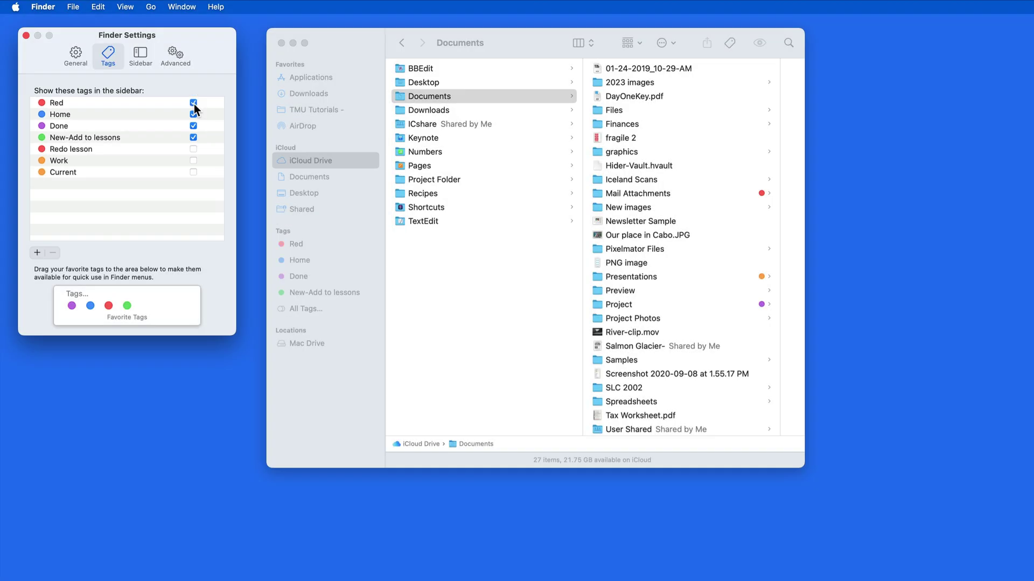
click(194, 138)
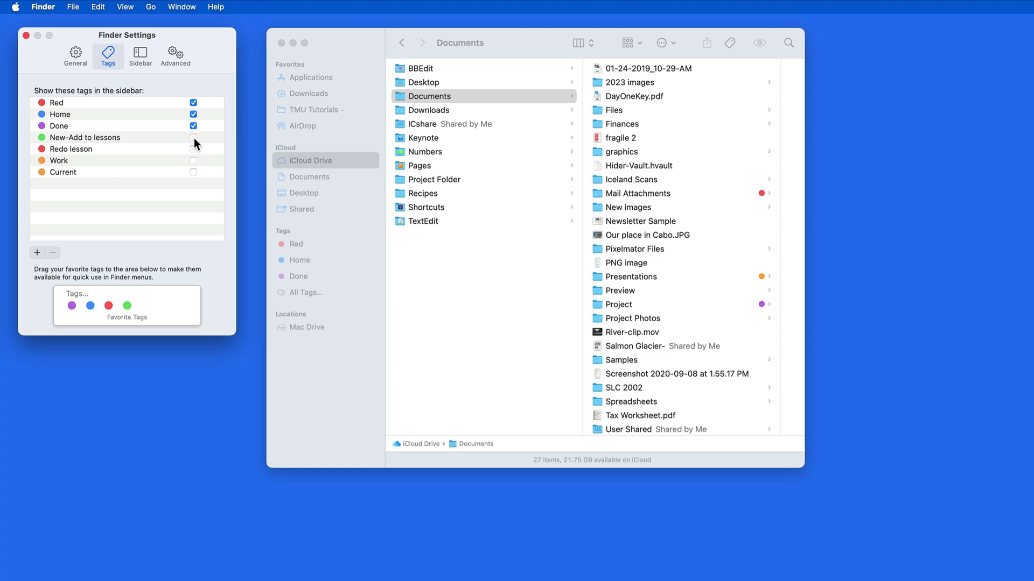
click(327, 433)
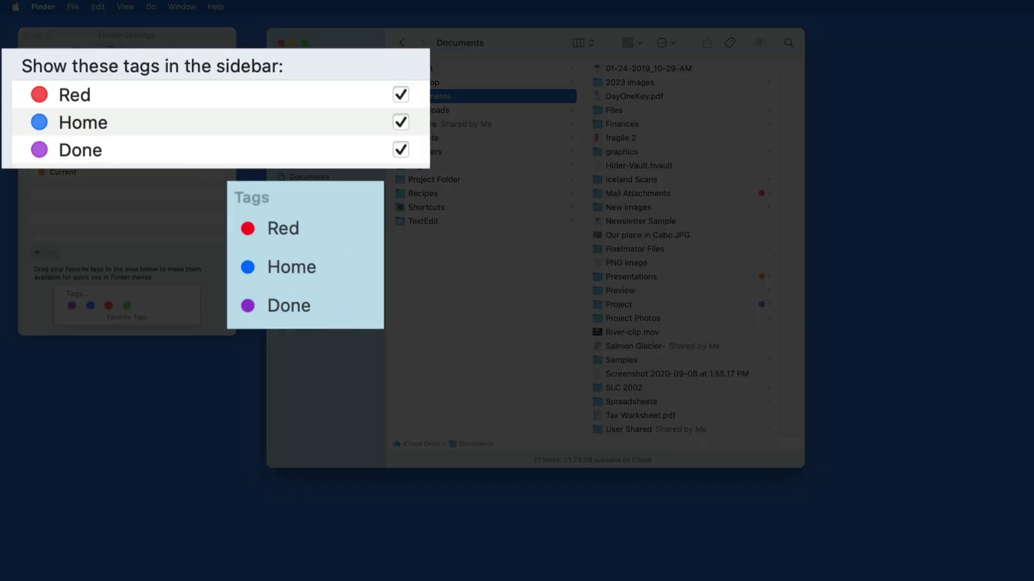
Step: Re-enable New-Add to lessons, drop purple from Favorite Tags, and right-click Newsletter Sample
click(193, 137)
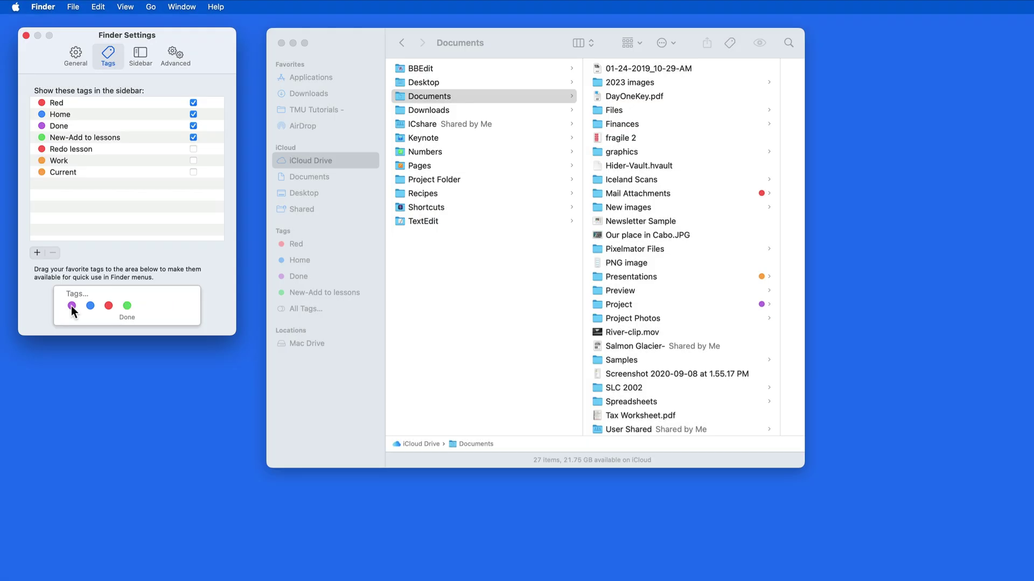
drag(72, 306, 71, 344)
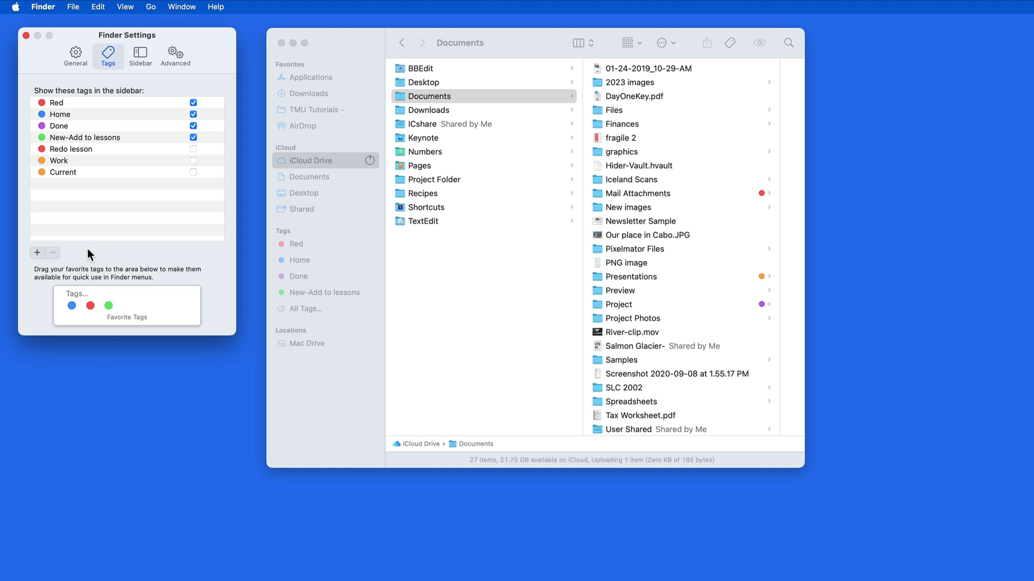
click(325, 402)
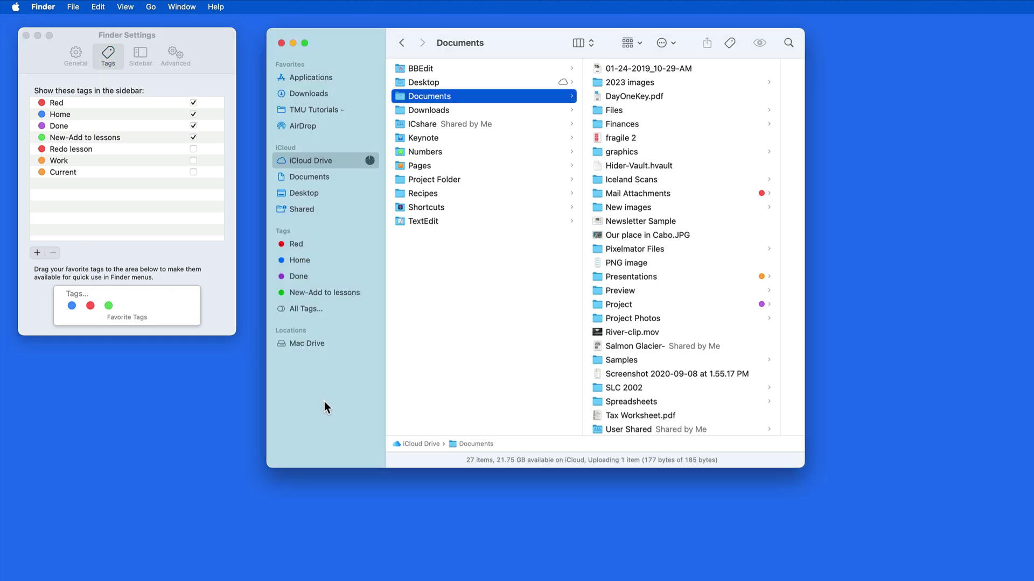
click(614, 221)
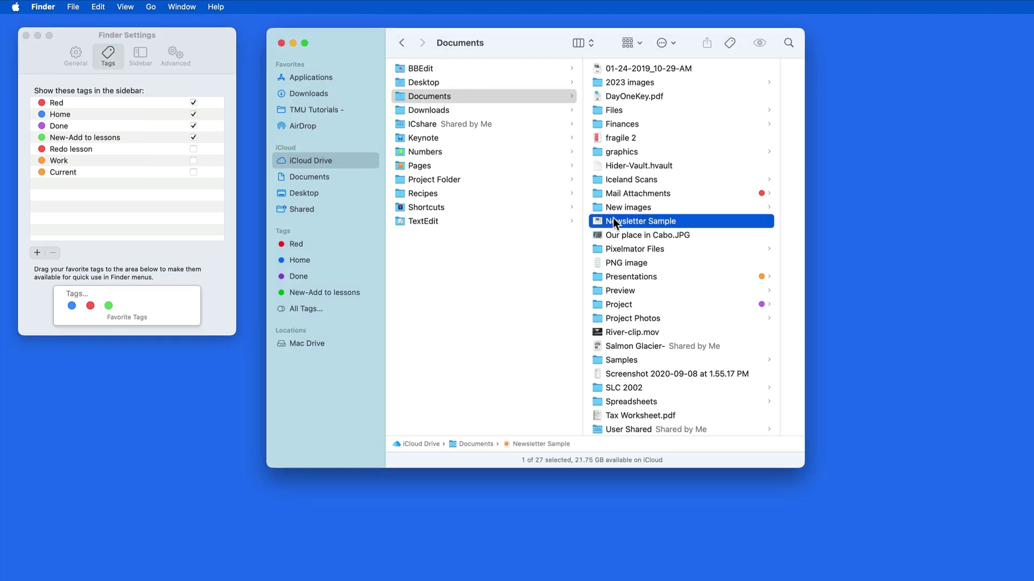
right_click(527, 222)
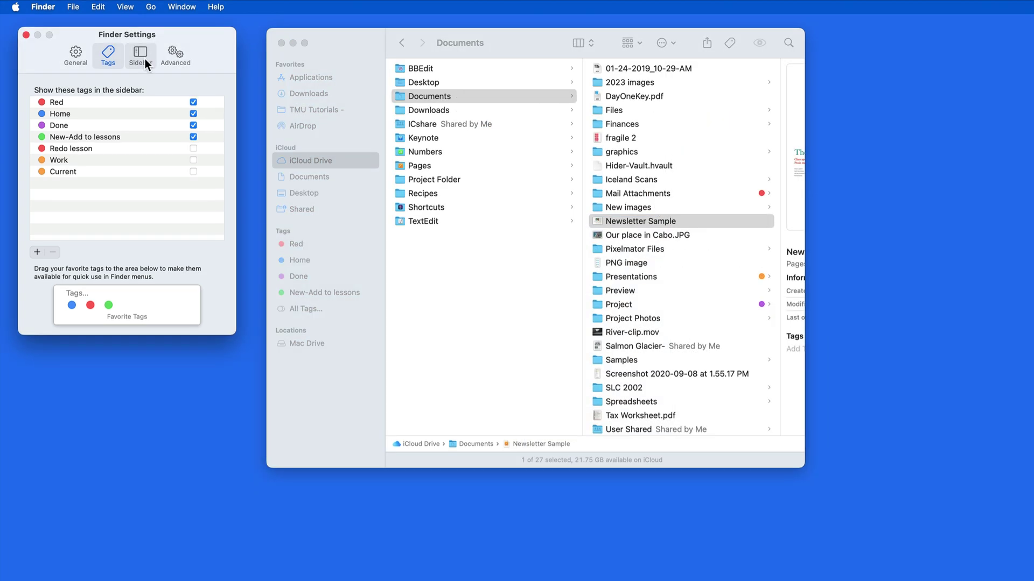
Step: In the Sidebar settings, hide AirDrop, show Pictures, and move Pictures above TMU Tutorials
click(152, 61)
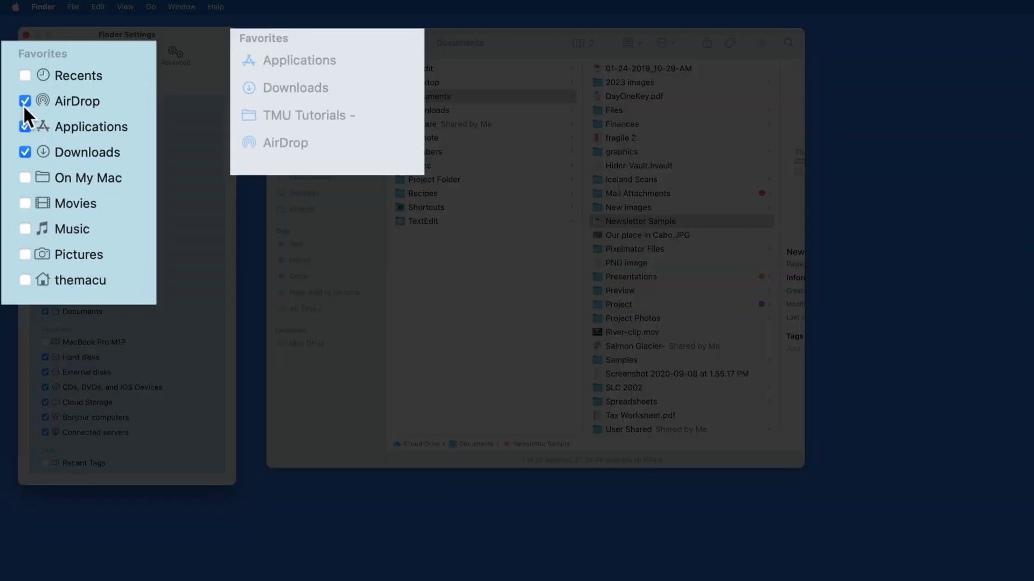
click(45, 130)
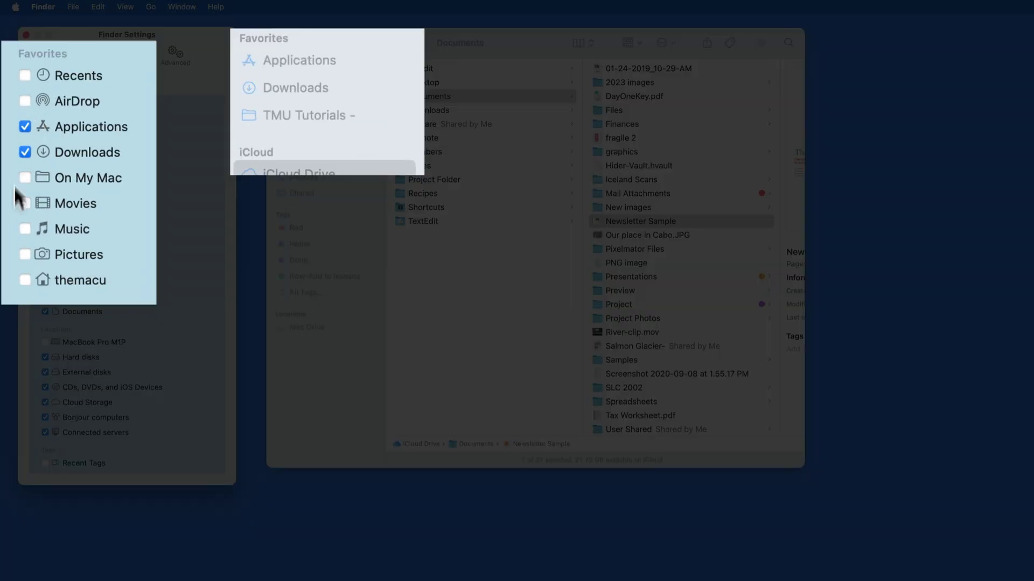
click(45, 220)
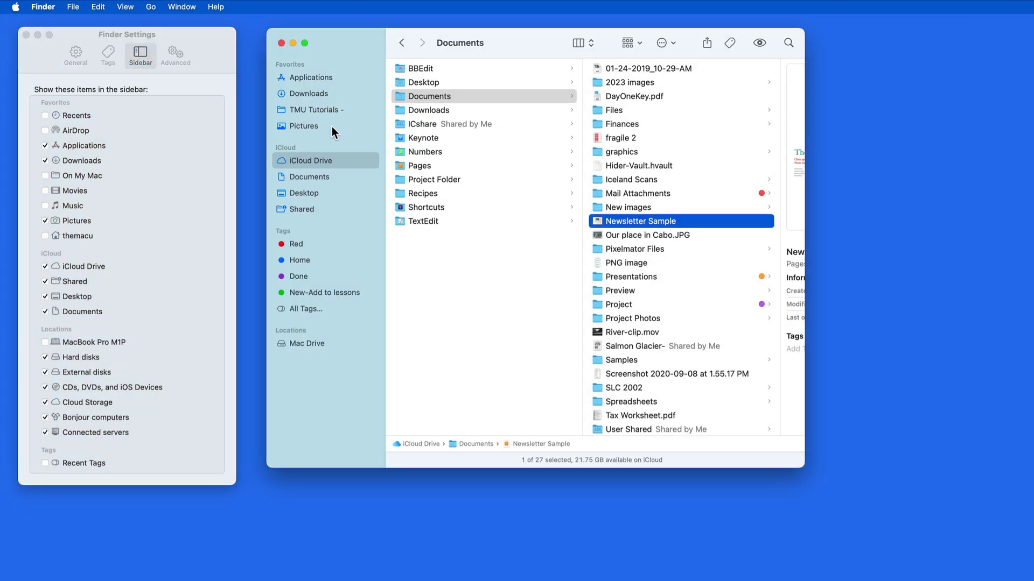
drag(322, 128, 317, 106)
Step: In the Advanced settings, briefly show all filename extensions, then leave them hidden
click(176, 55)
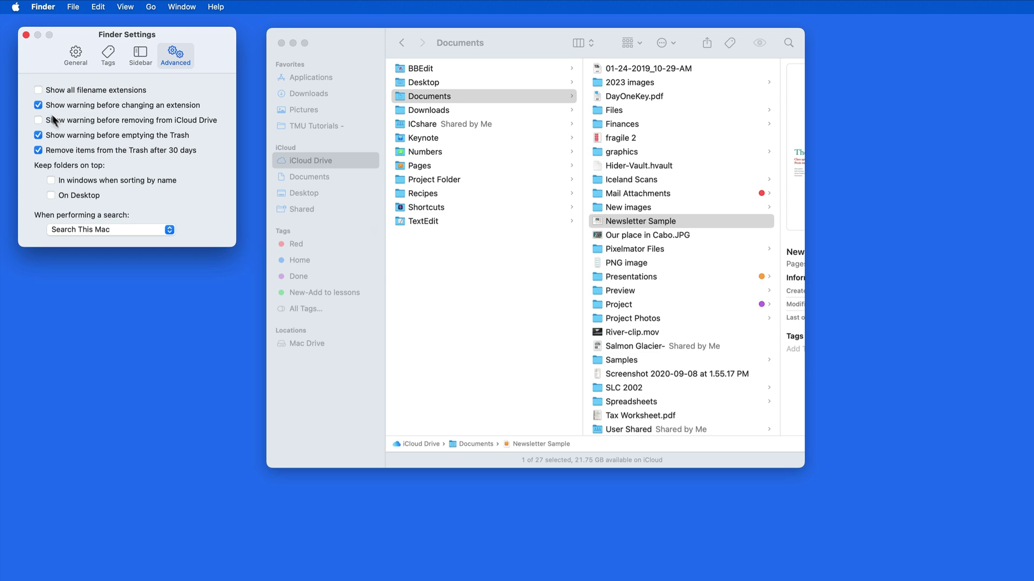
click(39, 91)
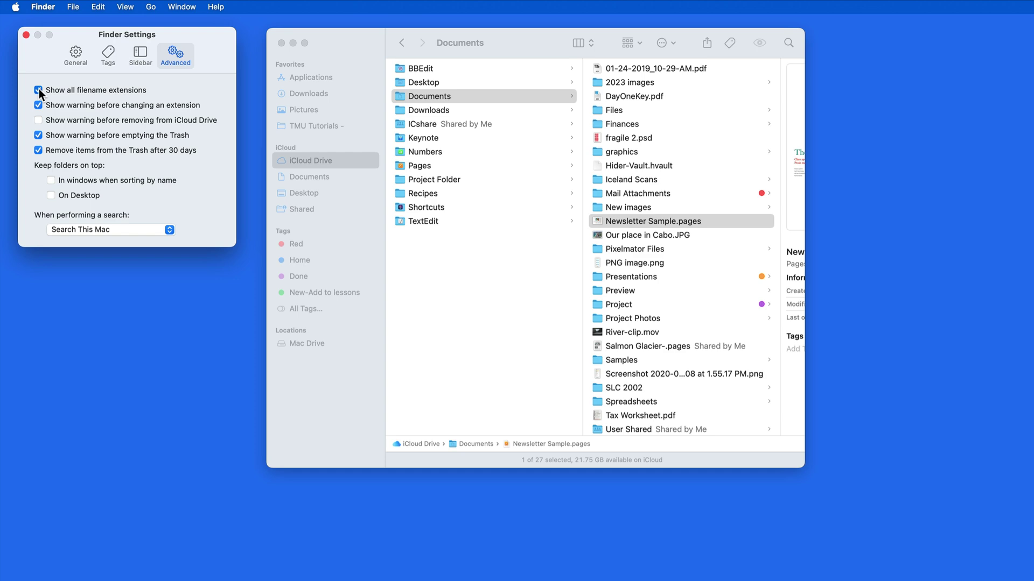
click(39, 89)
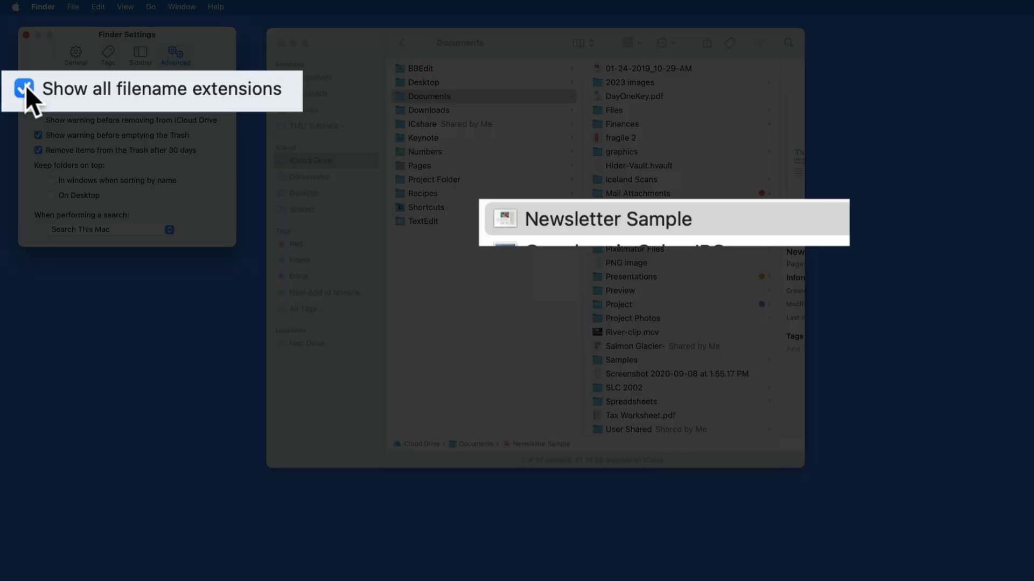
click(24, 87)
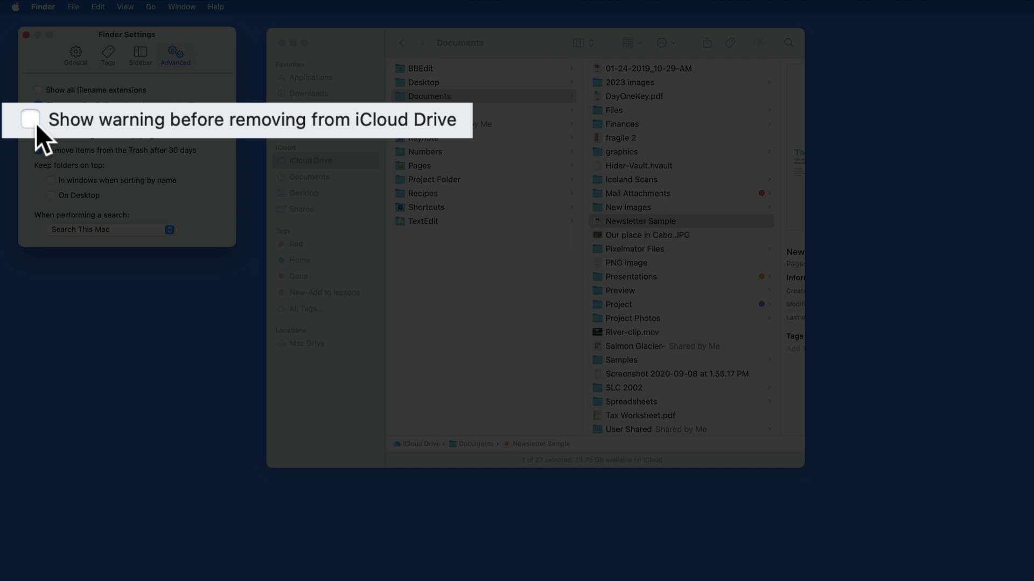
Step: Enable the iCloud warning, cancel moving the 01-24-2019_10-29-AM PDF to TMU Tutorials, then disable it
click(38, 120)
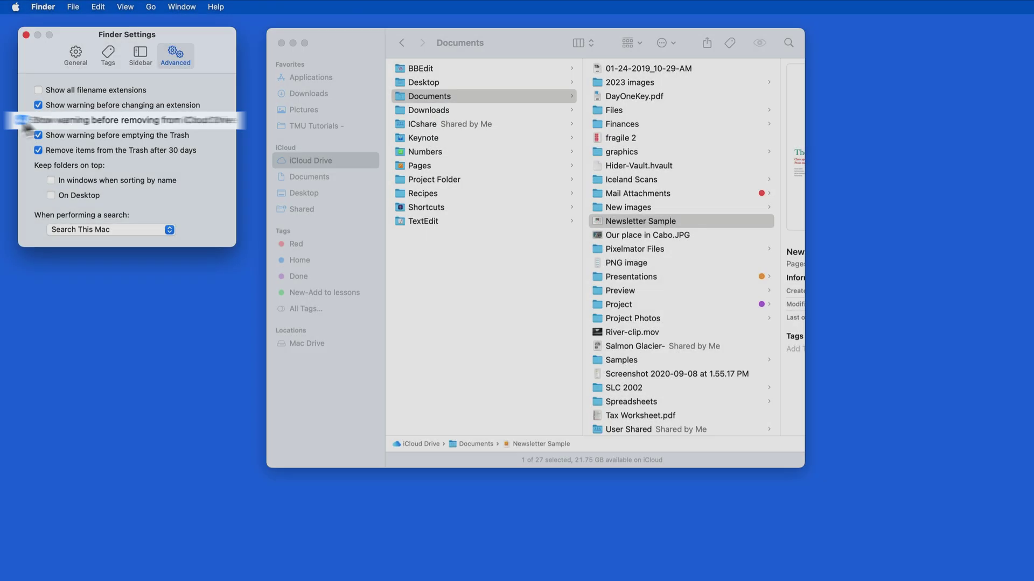
click(648, 69)
drag(448, 66, 322, 129)
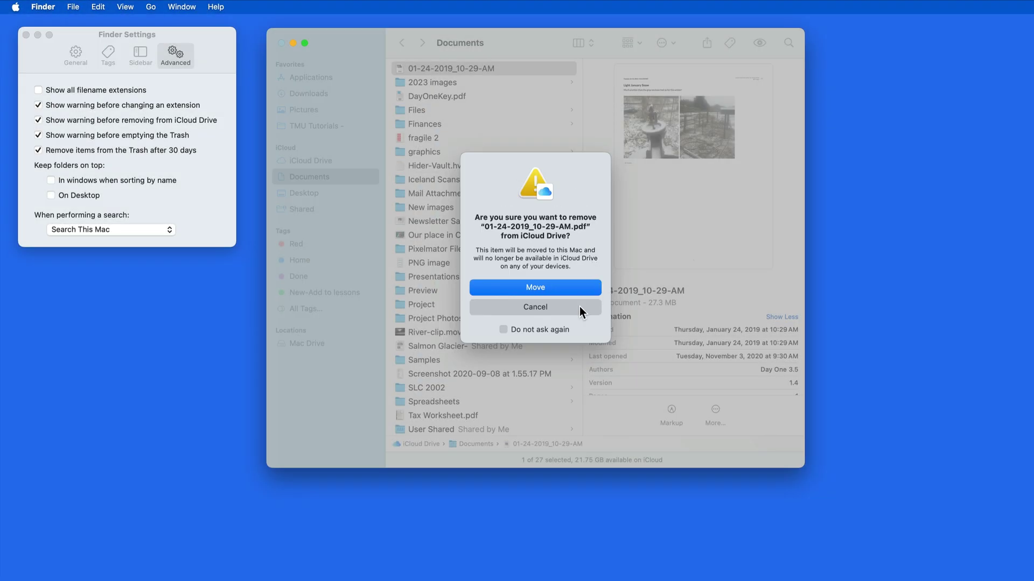
click(580, 306)
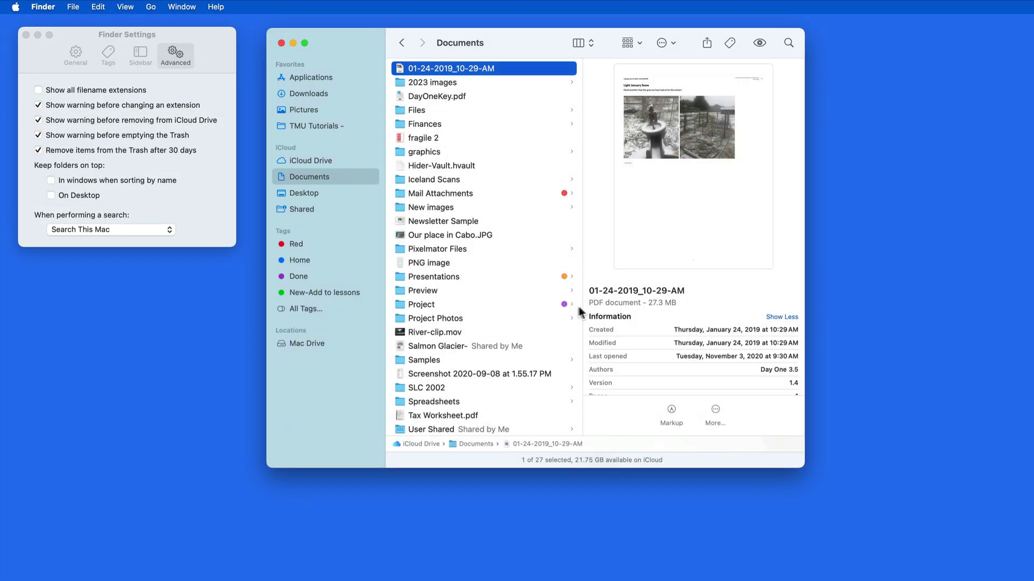
click(68, 121)
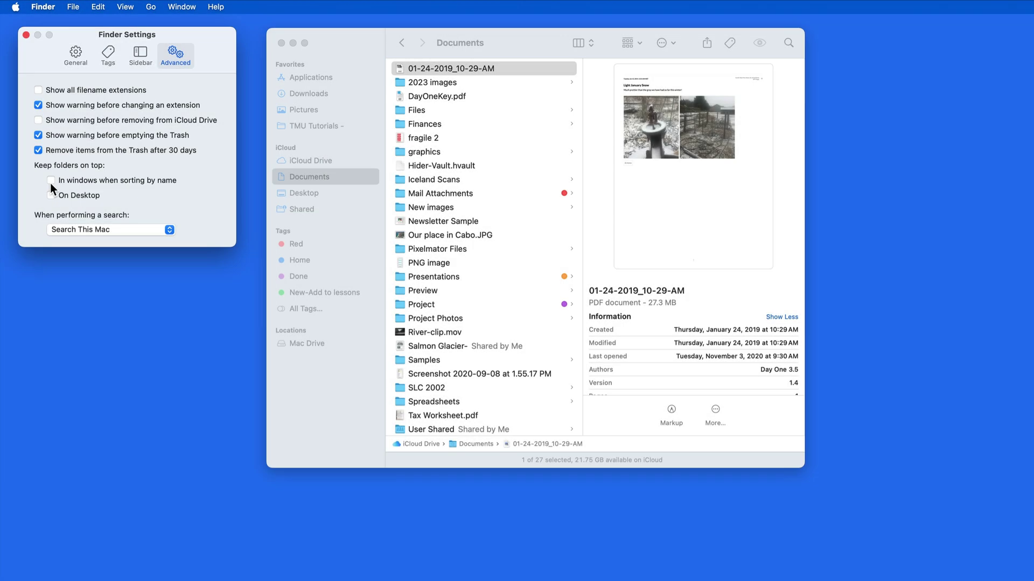
click(51, 181)
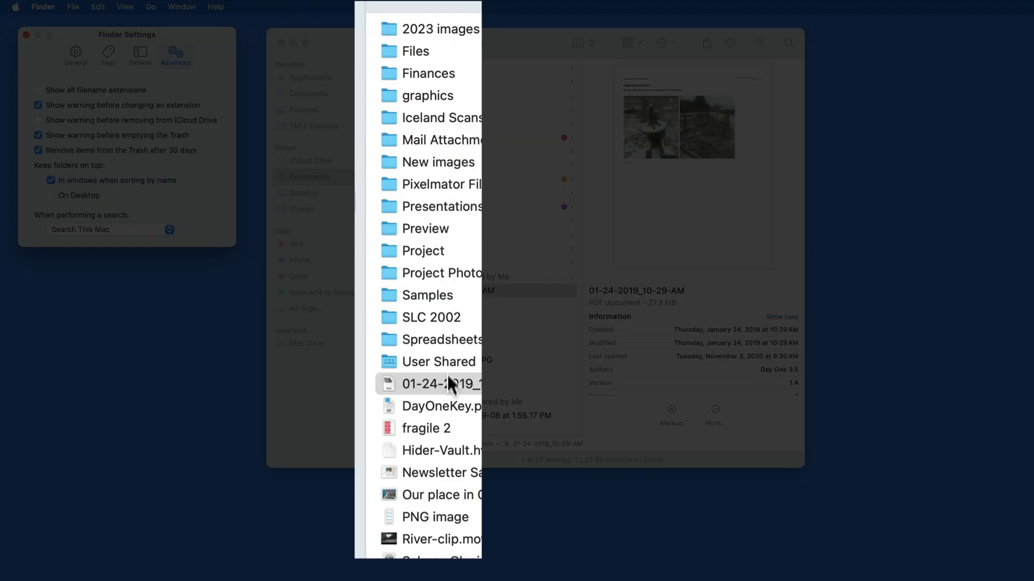
scroll(445, 385, down, 2)
scroll(445, 385, up, 3)
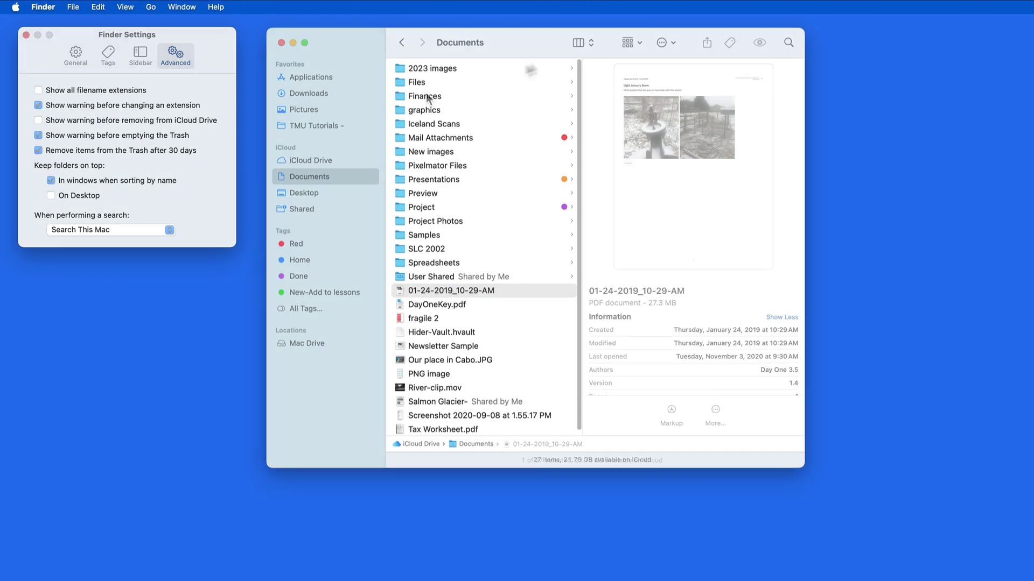
click(580, 42)
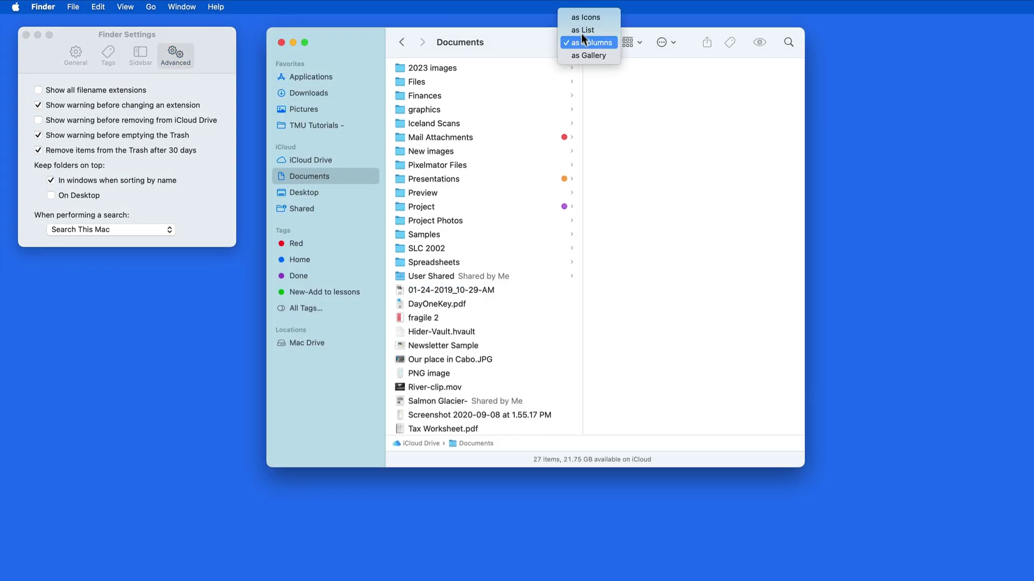
click(583, 18)
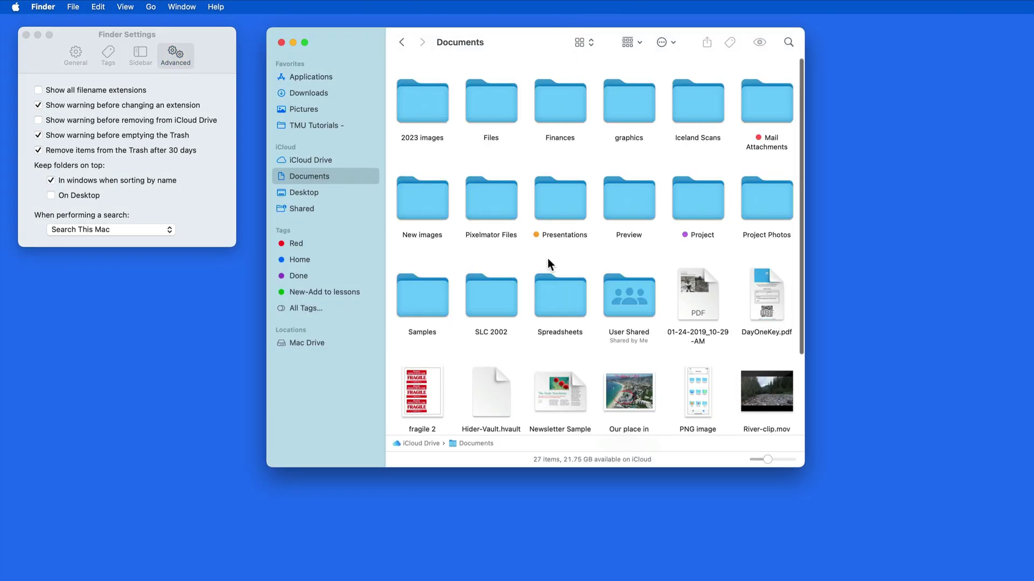
scroll(547, 258, down, 4)
scroll(548, 259, up, 4)
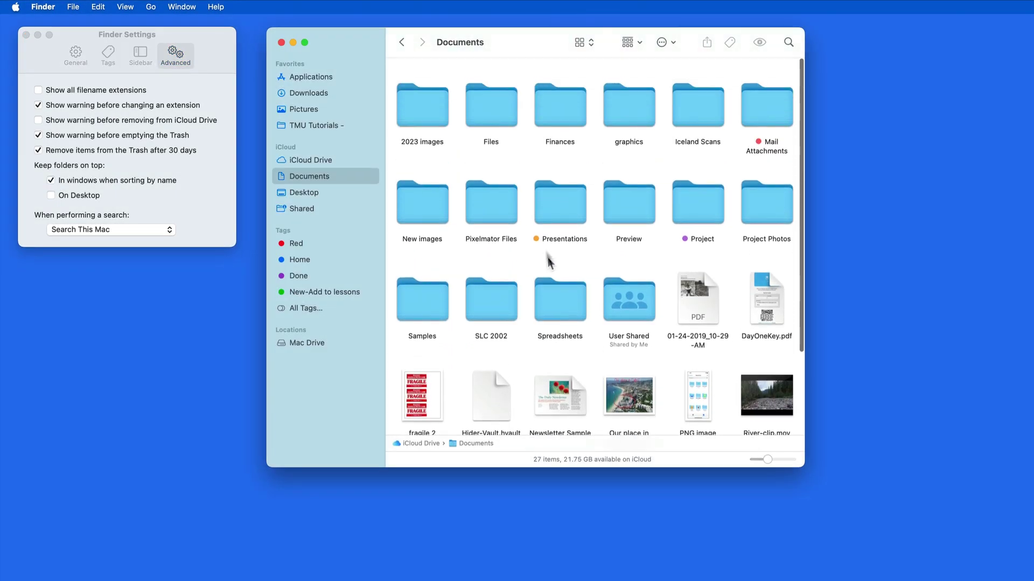
click(583, 39)
click(587, 66)
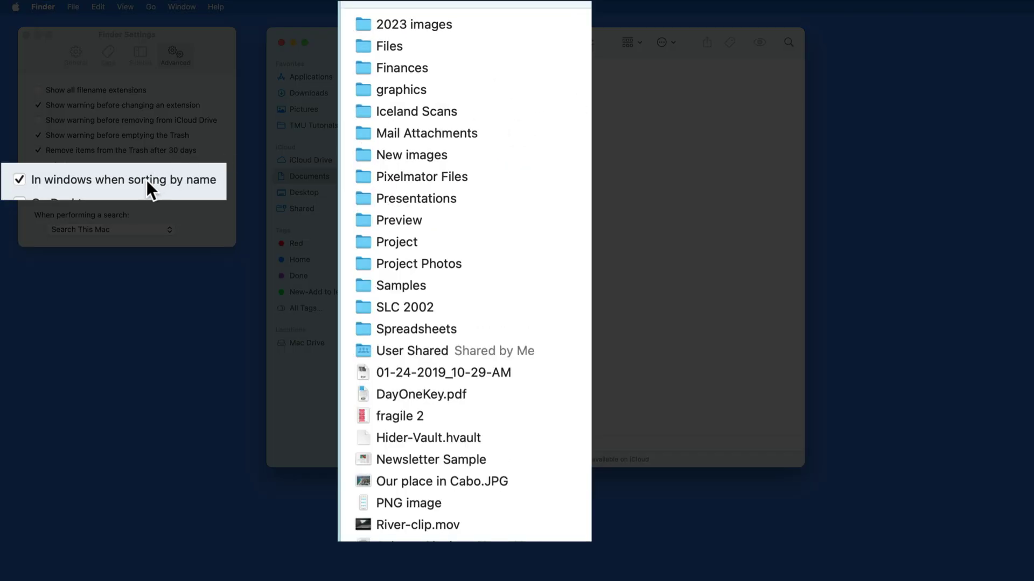
click(146, 180)
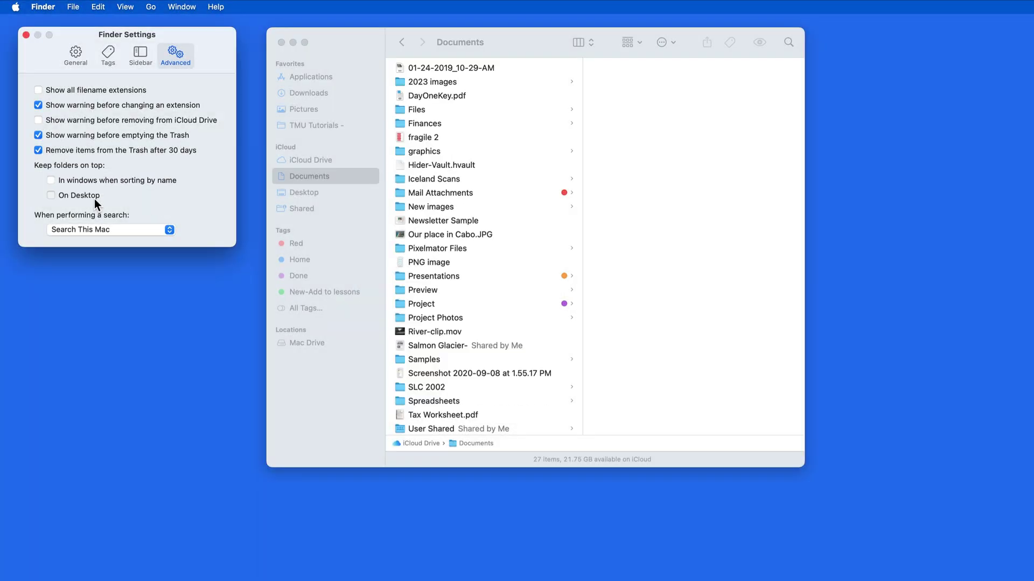
click(95, 198)
click(95, 199)
key(super+space)
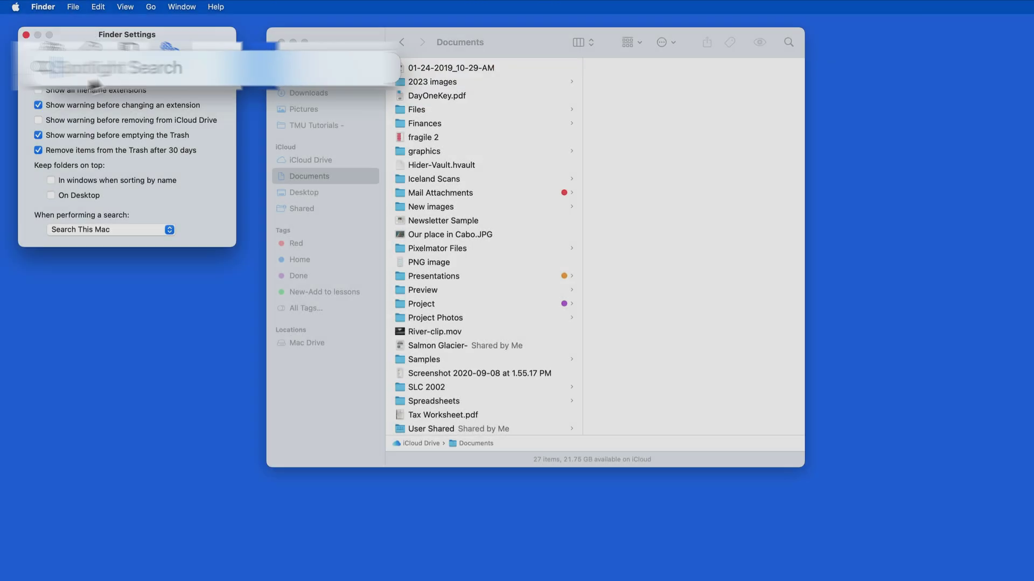
key(super+space)
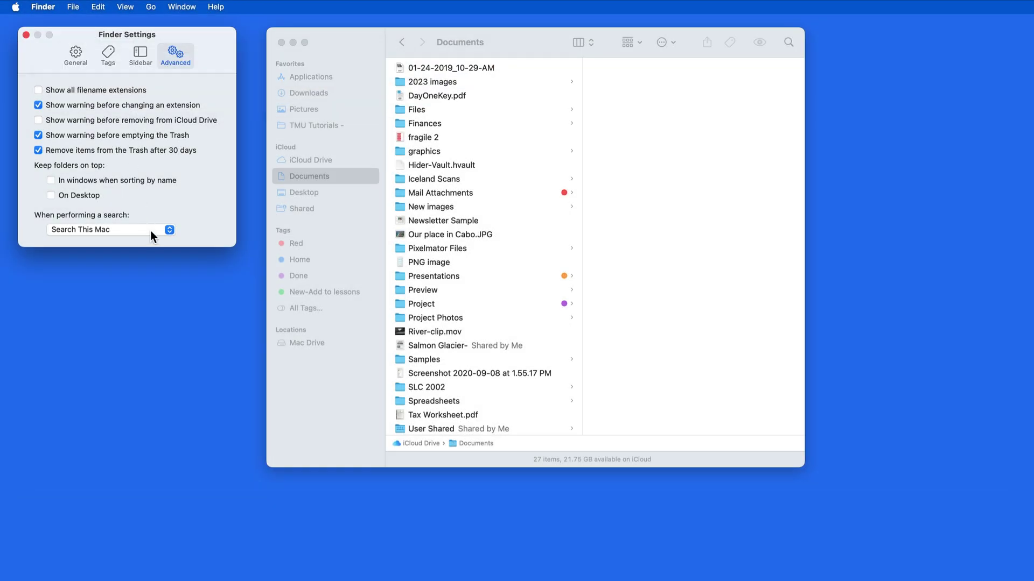
click(370, 49)
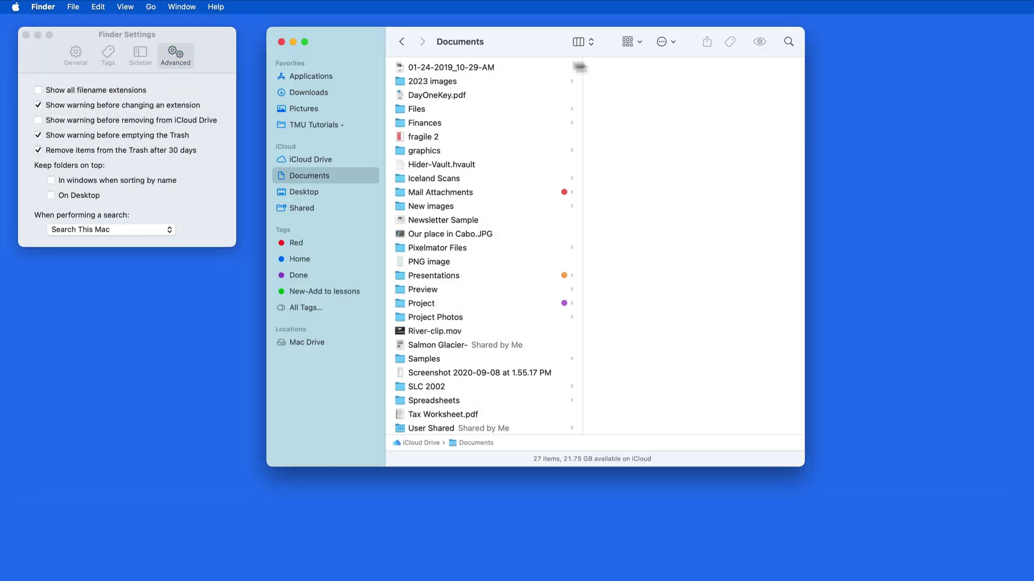
Step: Search for files containing 'ice' and limit the scope to the Documents folder
click(792, 44)
text(ice)
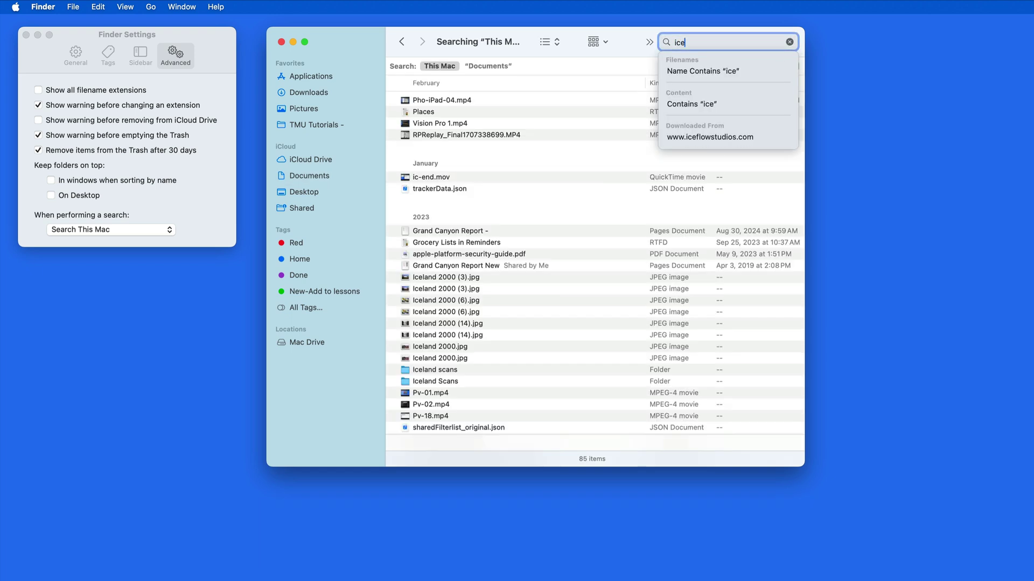
key(Down)
key(Down)
scroll(556, 193, down, 5)
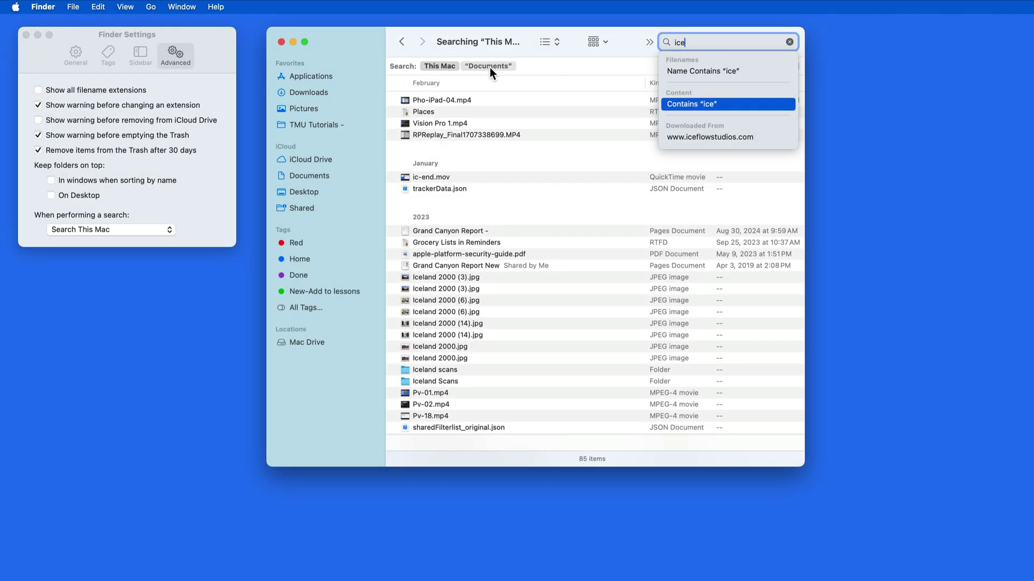
click(489, 67)
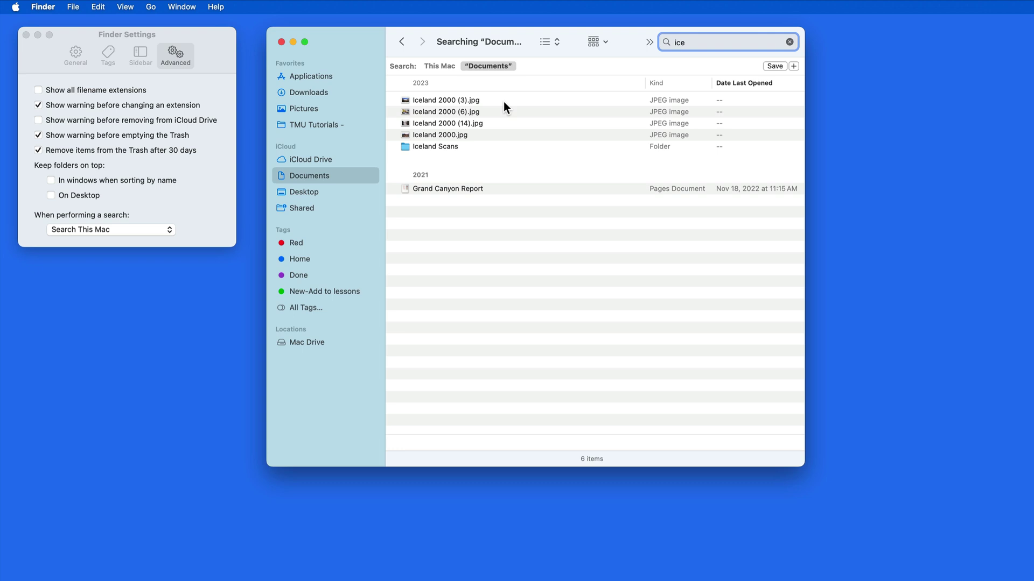
Step: Set the default search scope to Search the Current Folder, then open Spotlight with Cmd-Space
click(180, 194)
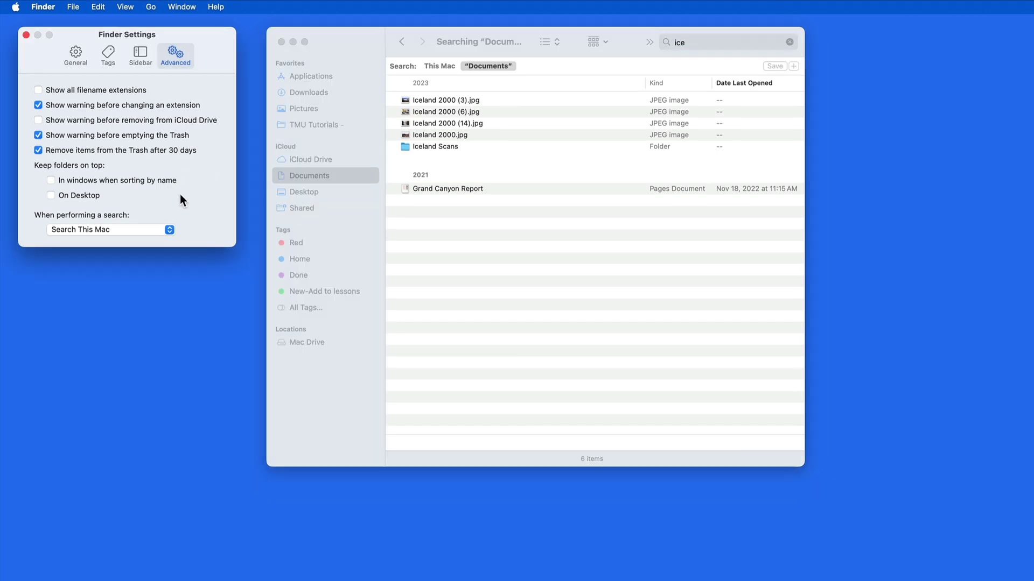
click(159, 229)
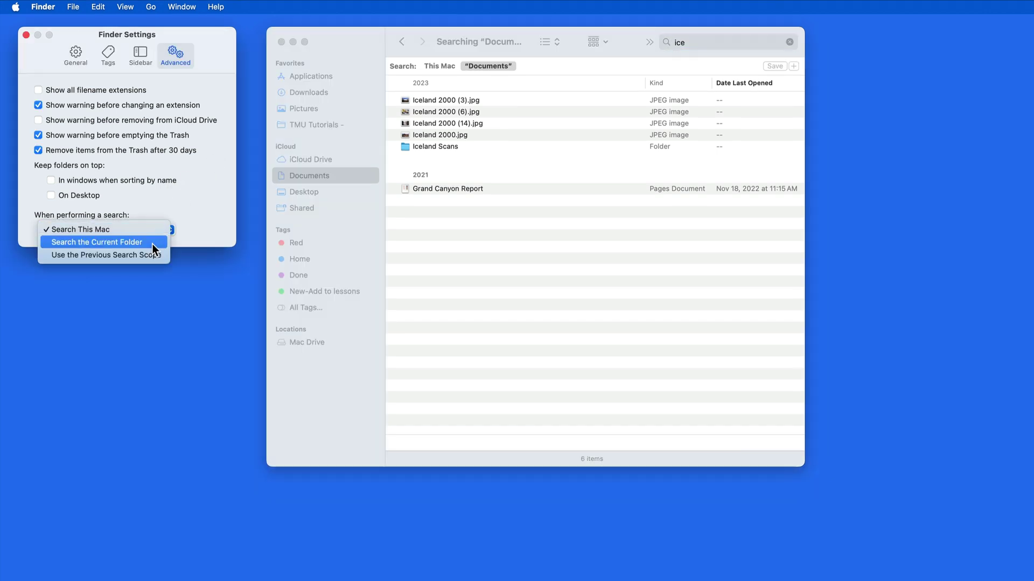
click(153, 242)
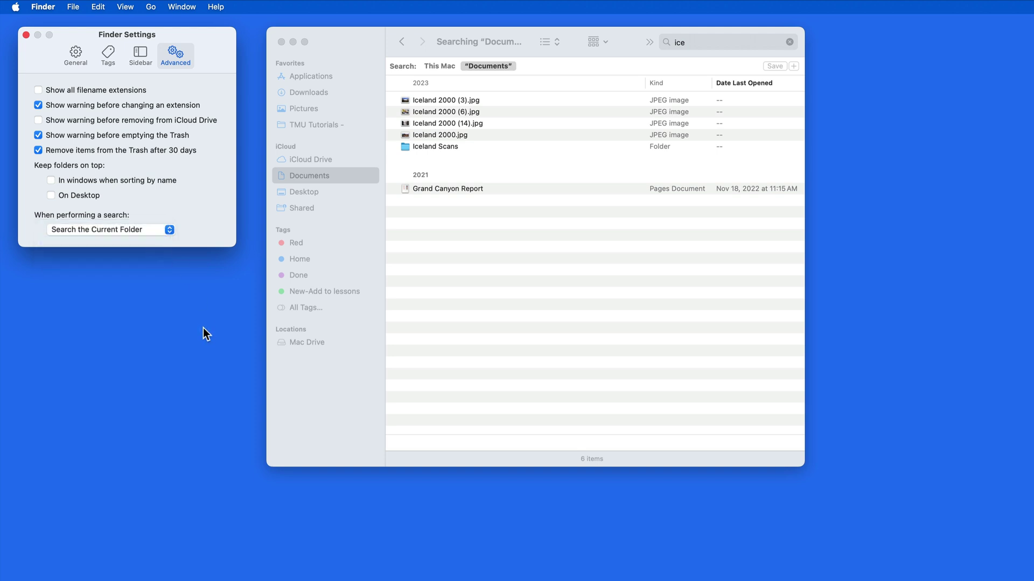
key(super+space)
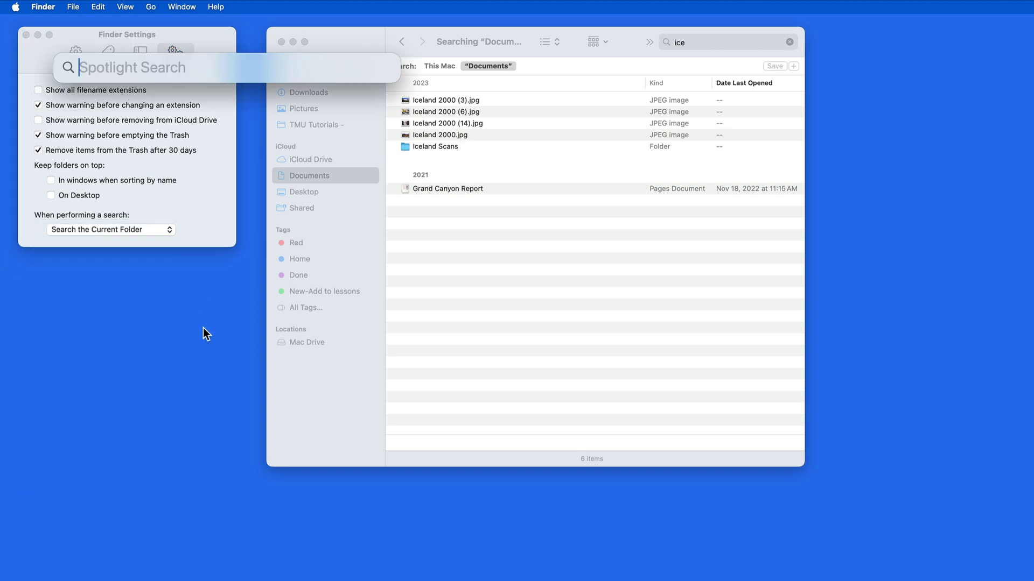